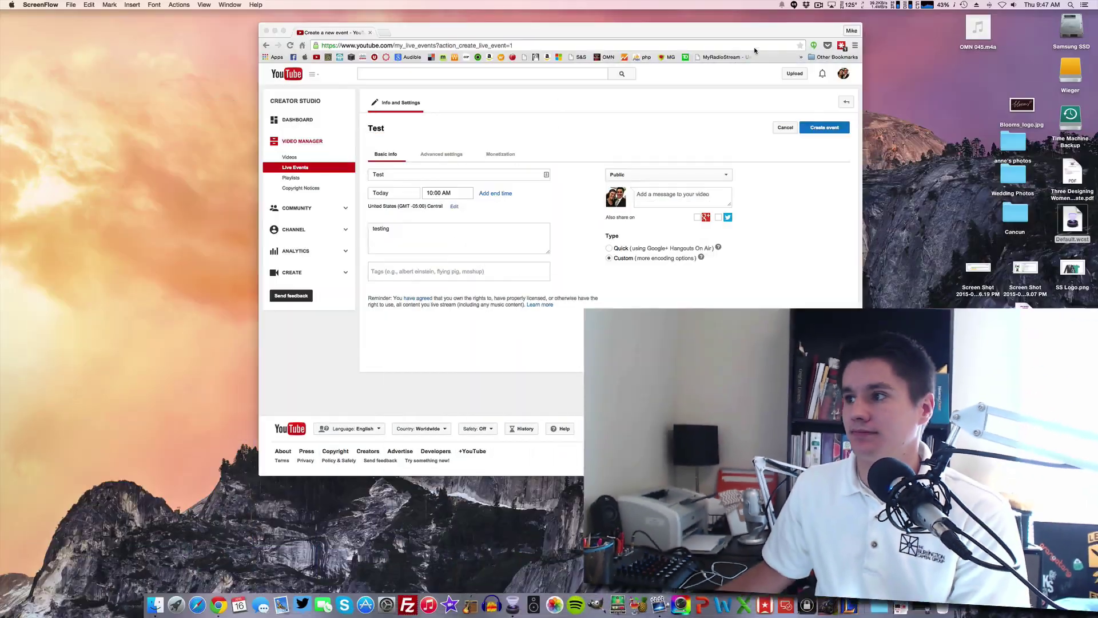
# Go to the Creator Studio dashboard, discarding the unsaved live event draft
pyautogui.click(844, 74)
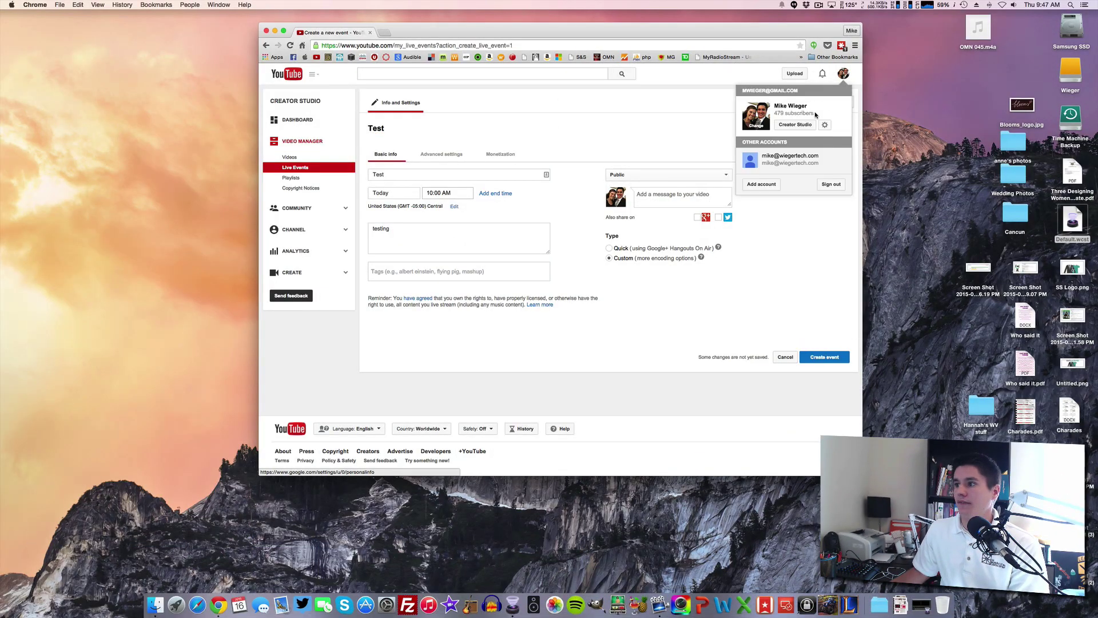
pyautogui.click(803, 125)
pyautogui.press('Return')
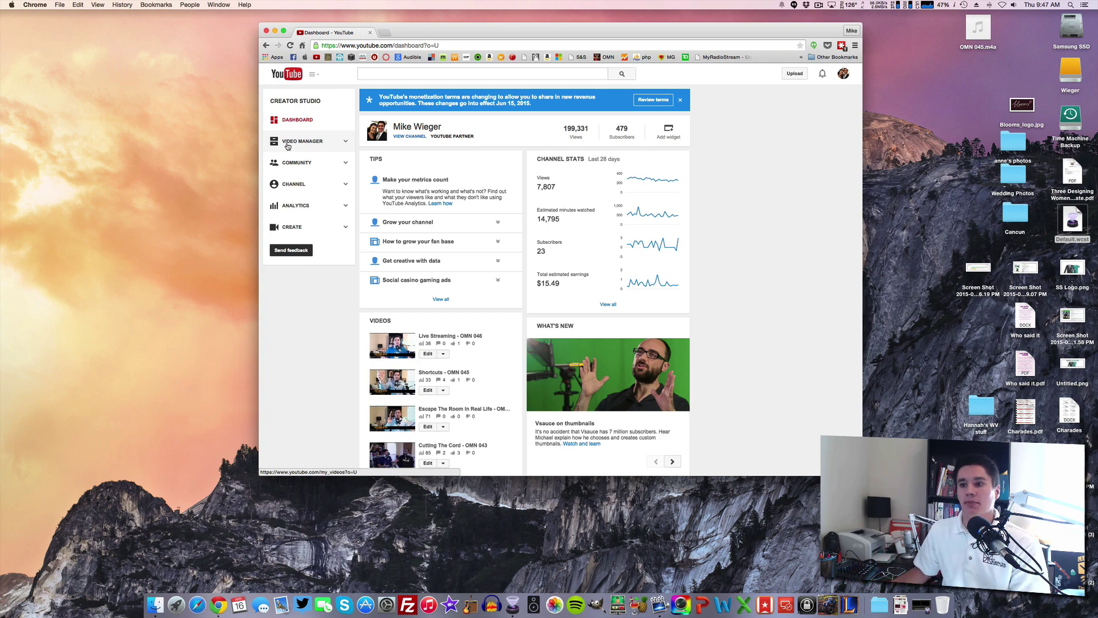
# Schedule a new event from Video Manager's Live Events list
pyautogui.click(289, 145)
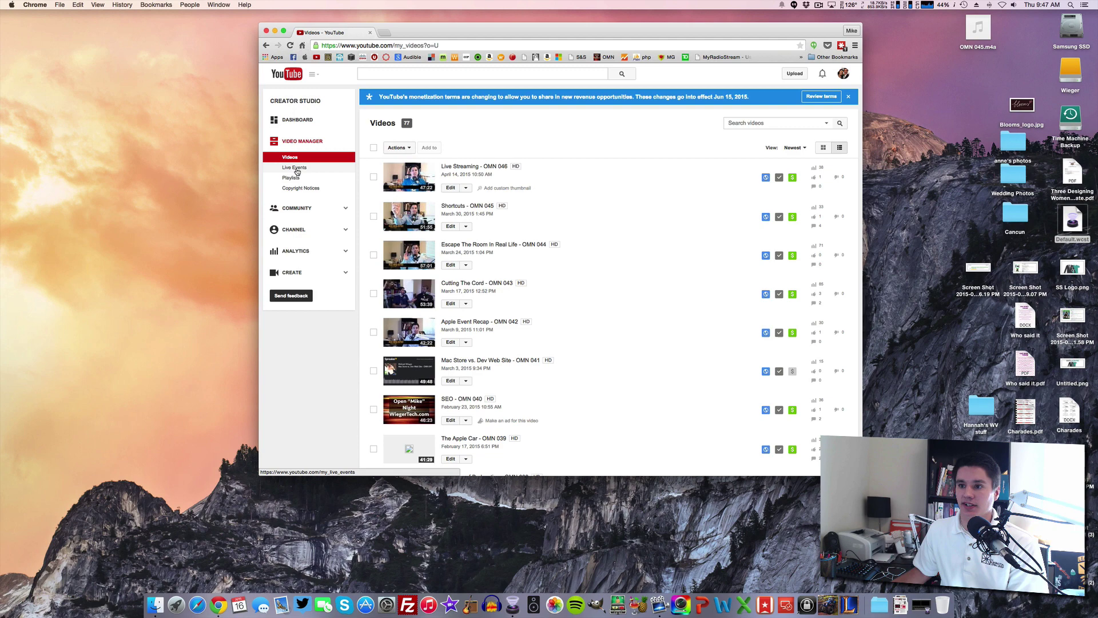
pyautogui.click(296, 170)
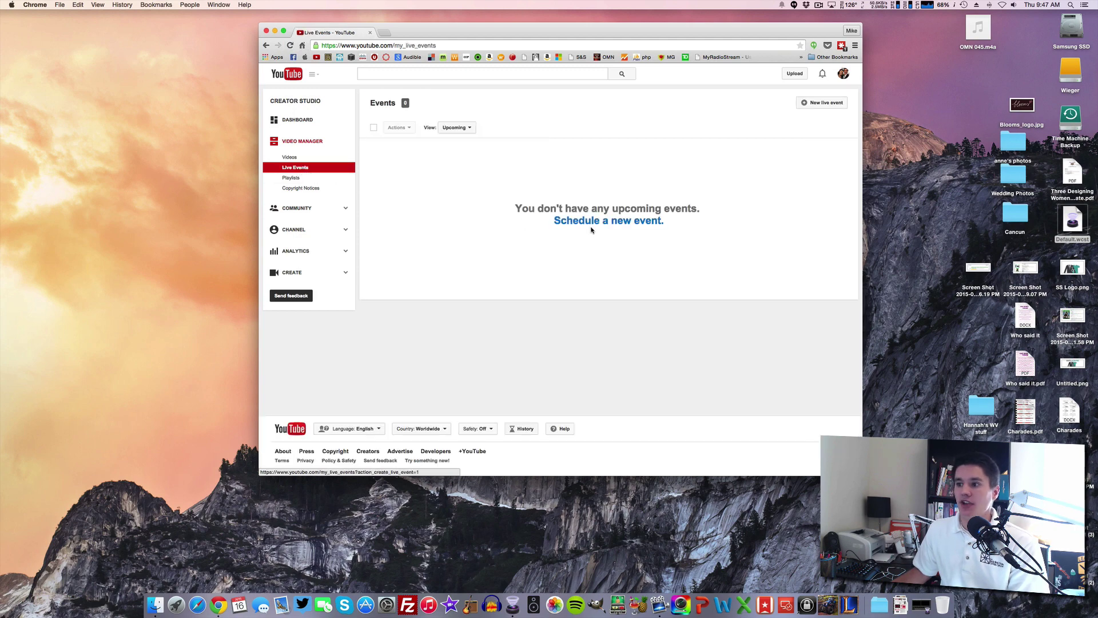
pyautogui.click(589, 226)
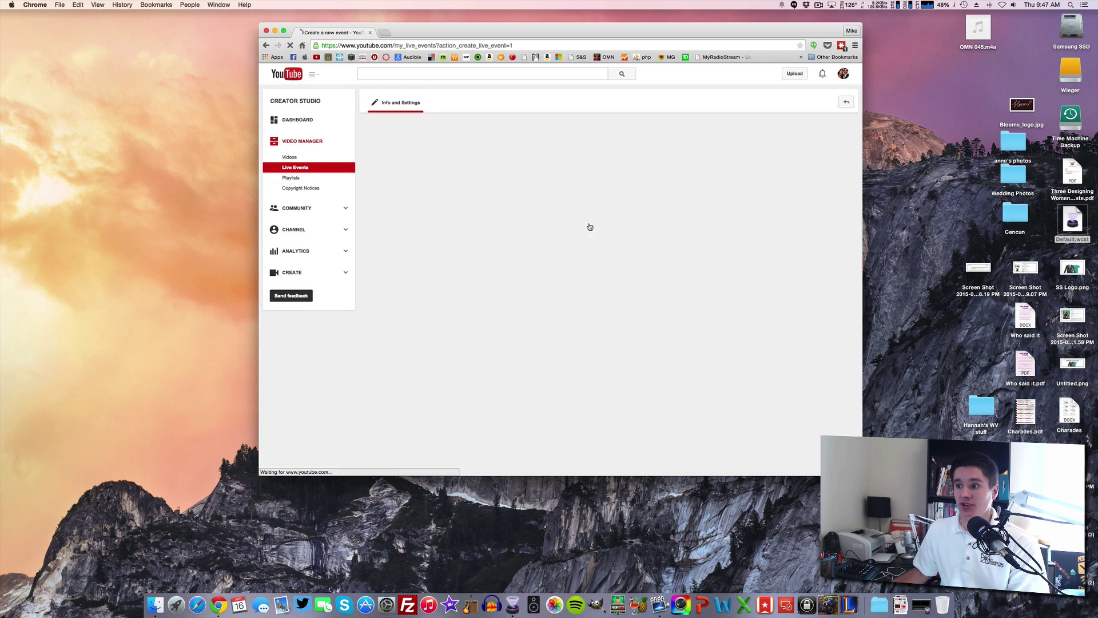
# Title the event 'Testing' and give it the description 'Testing 1 2 3'
pyautogui.click(399, 173)
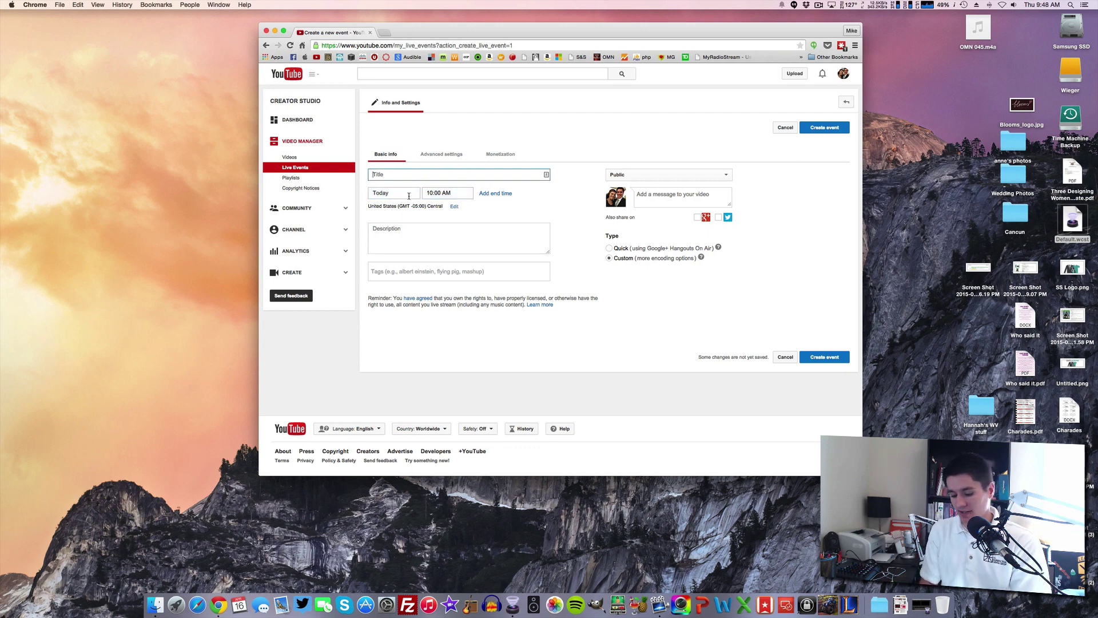
pyautogui.write('Testing')
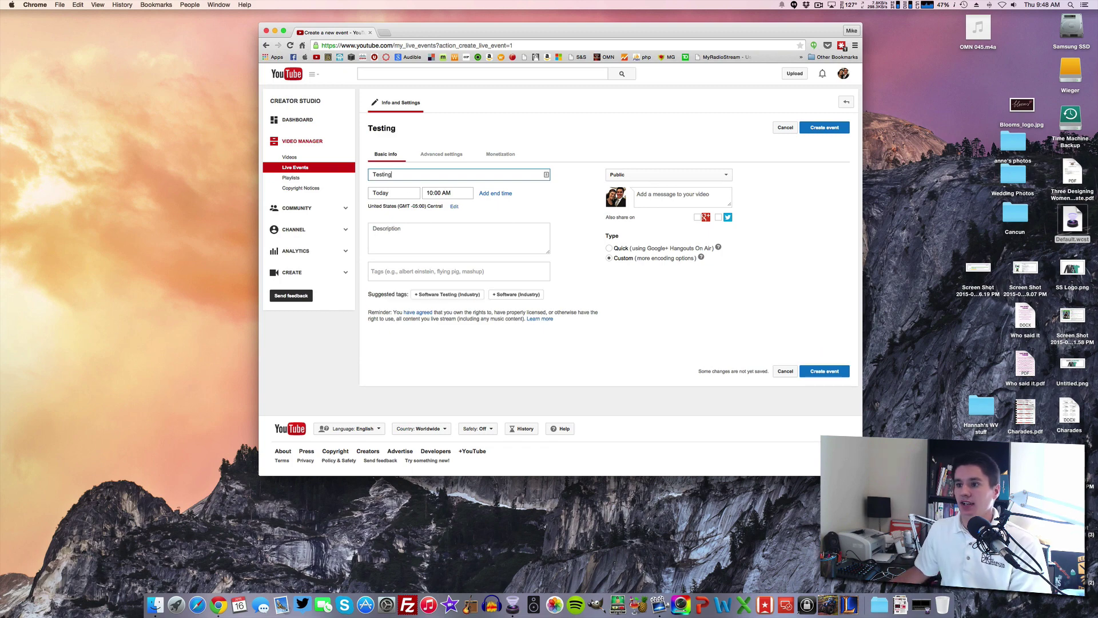
pyautogui.click(415, 227)
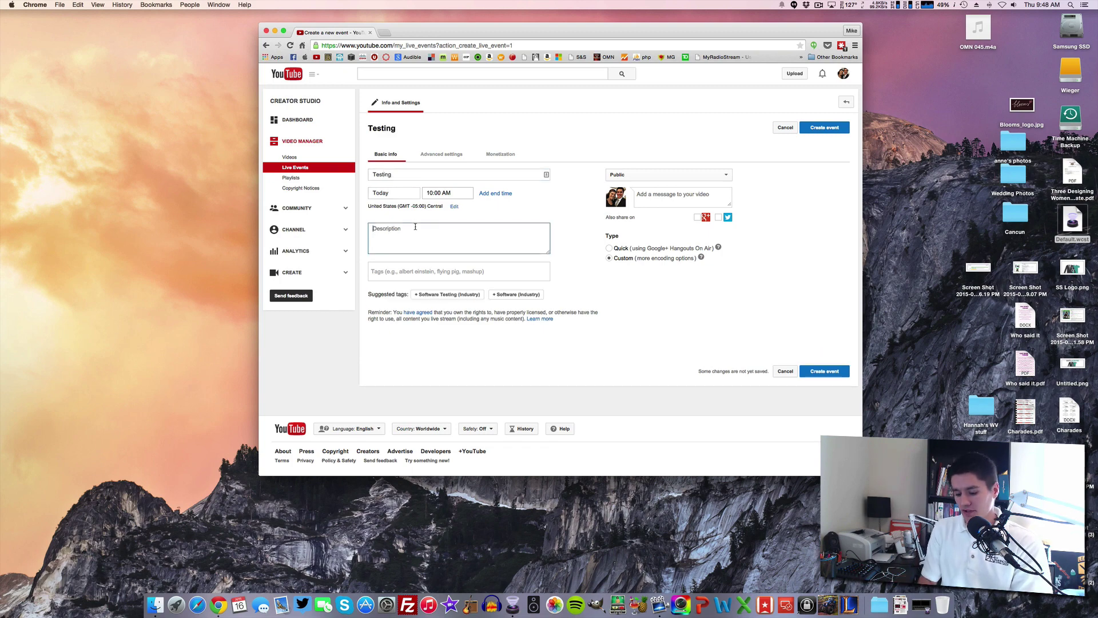
pyautogui.write('Test')
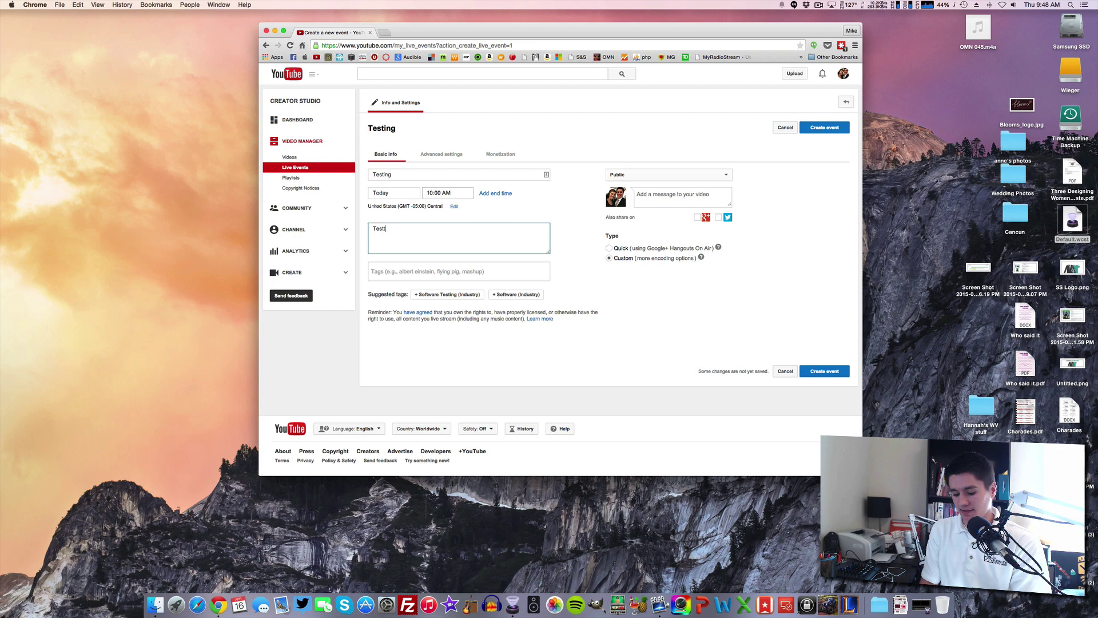
pyautogui.write('ing ')
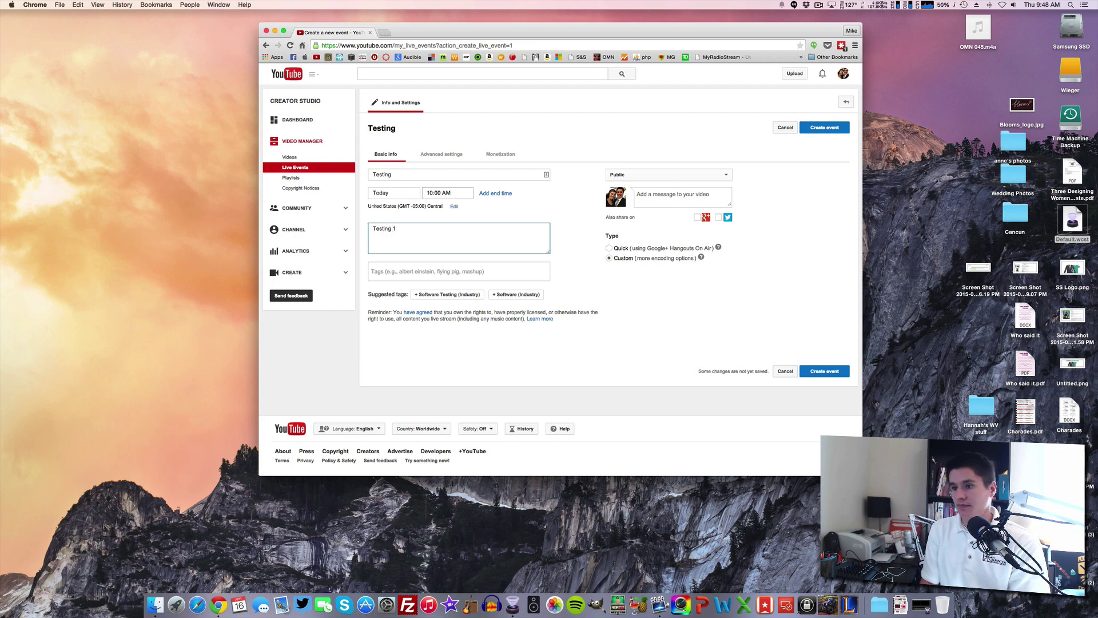
pyautogui.write('1 2 3')
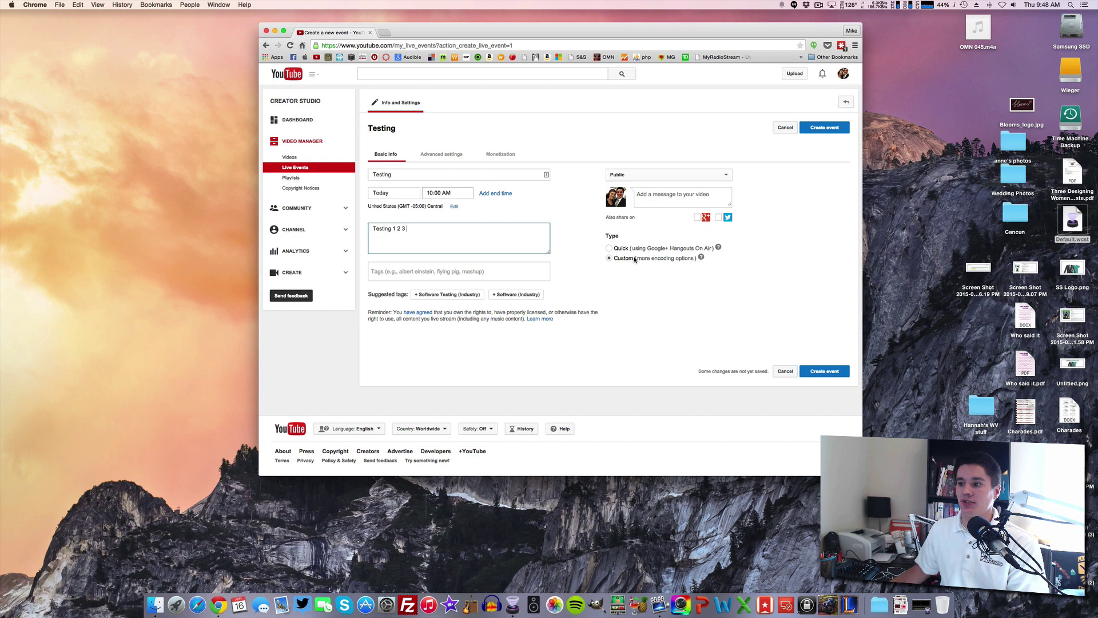
# Create the Testing event and bring up its encoder bitrate choices
pyautogui.click(825, 373)
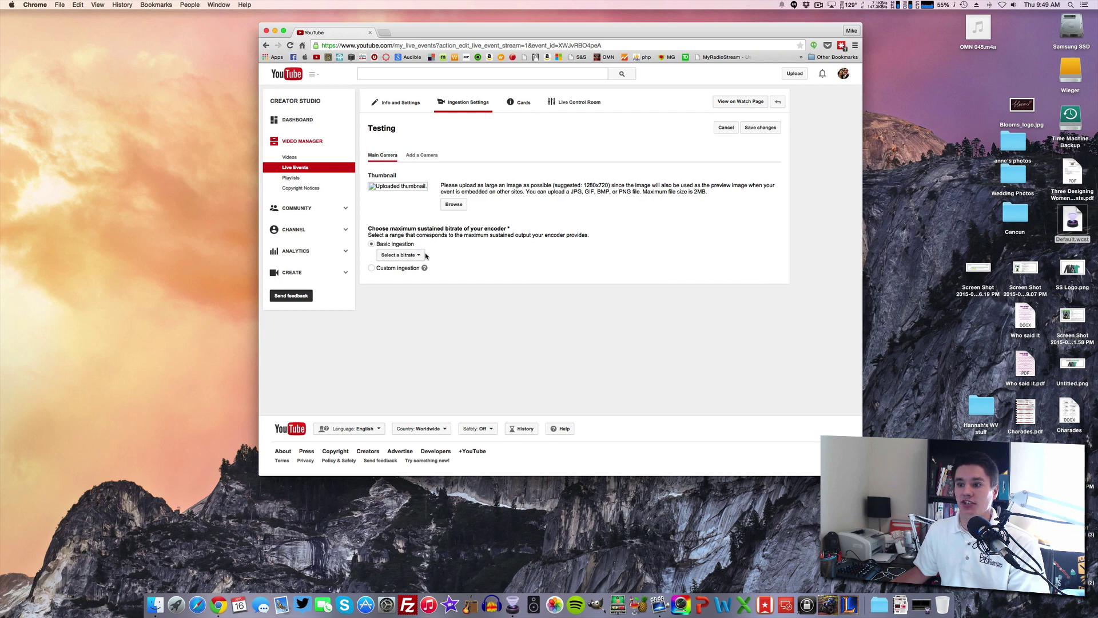
pyautogui.click(423, 255)
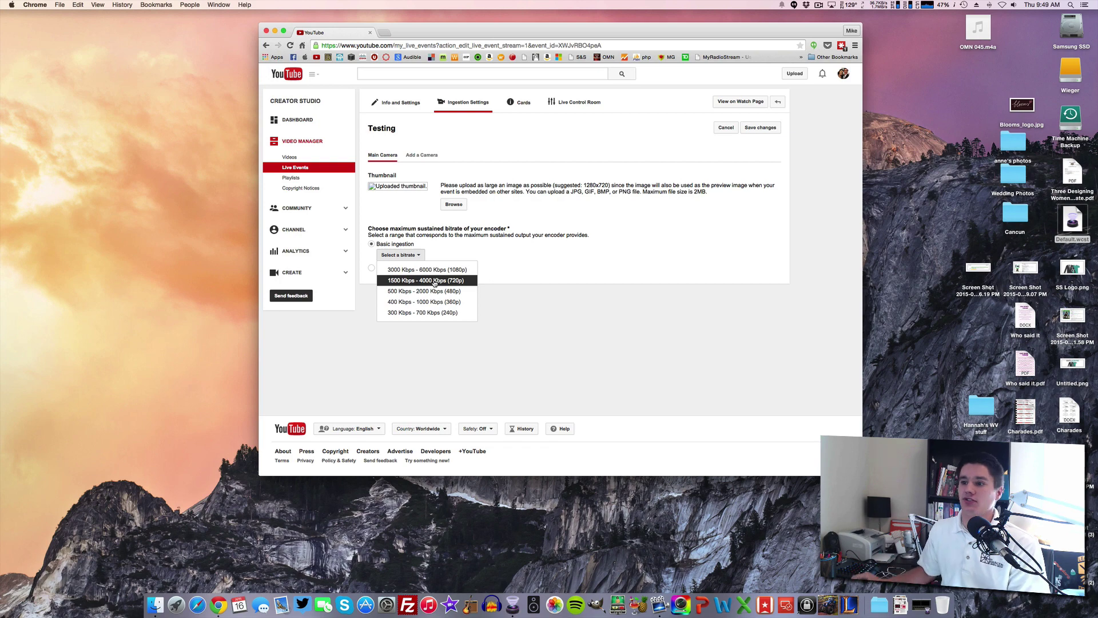
# Set the ingestion bitrate to 1500–4000 Kbps (720p) and save the event
pyautogui.click(434, 280)
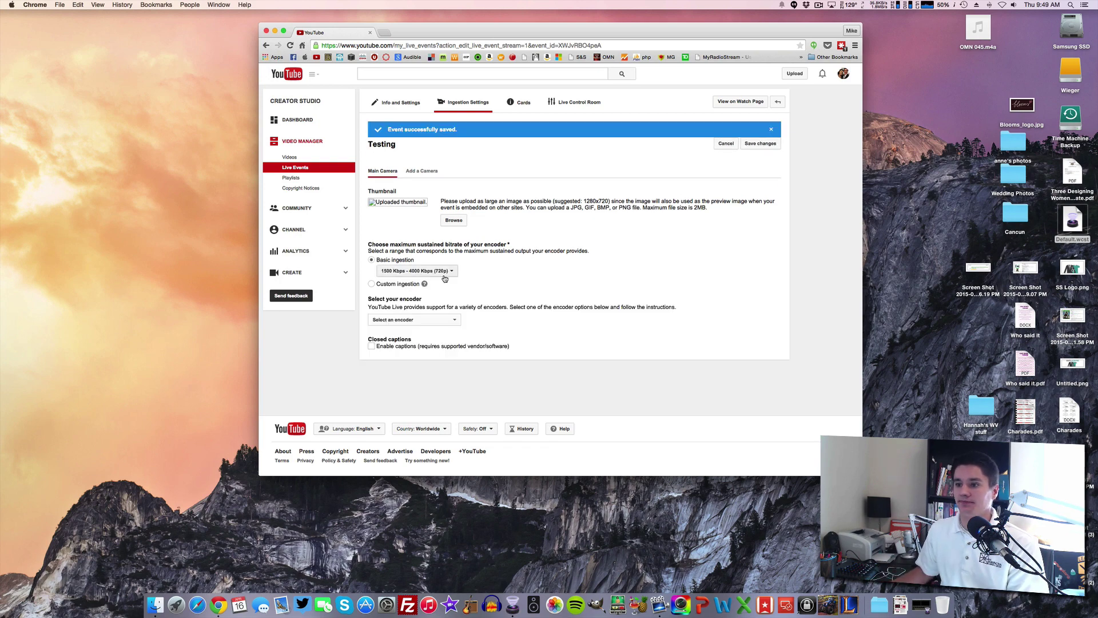
pyautogui.click(456, 319)
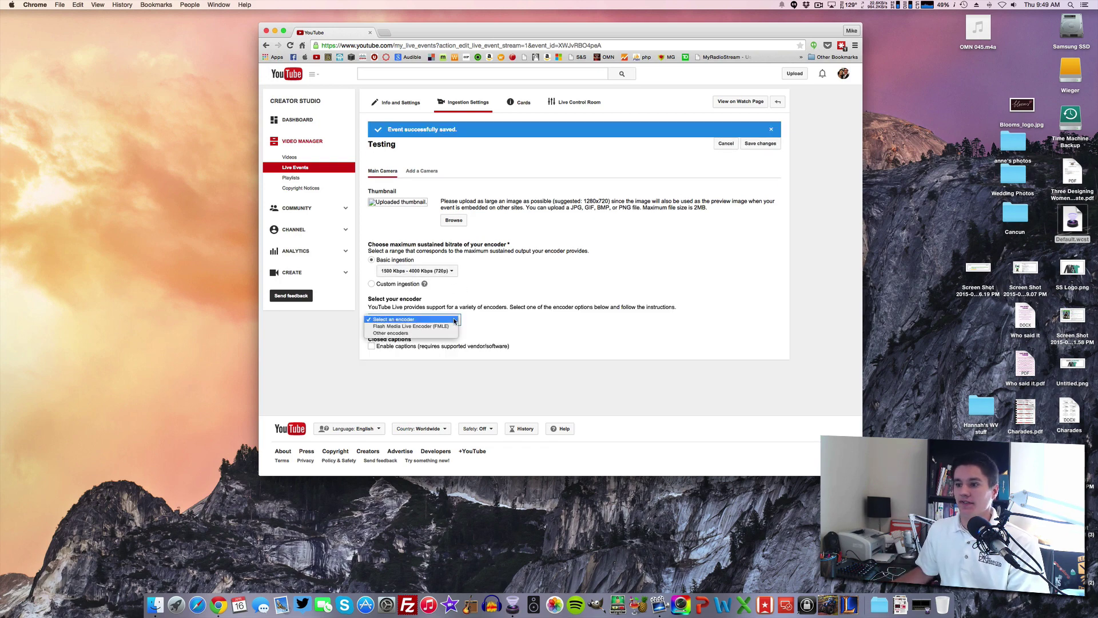
pyautogui.click(503, 288)
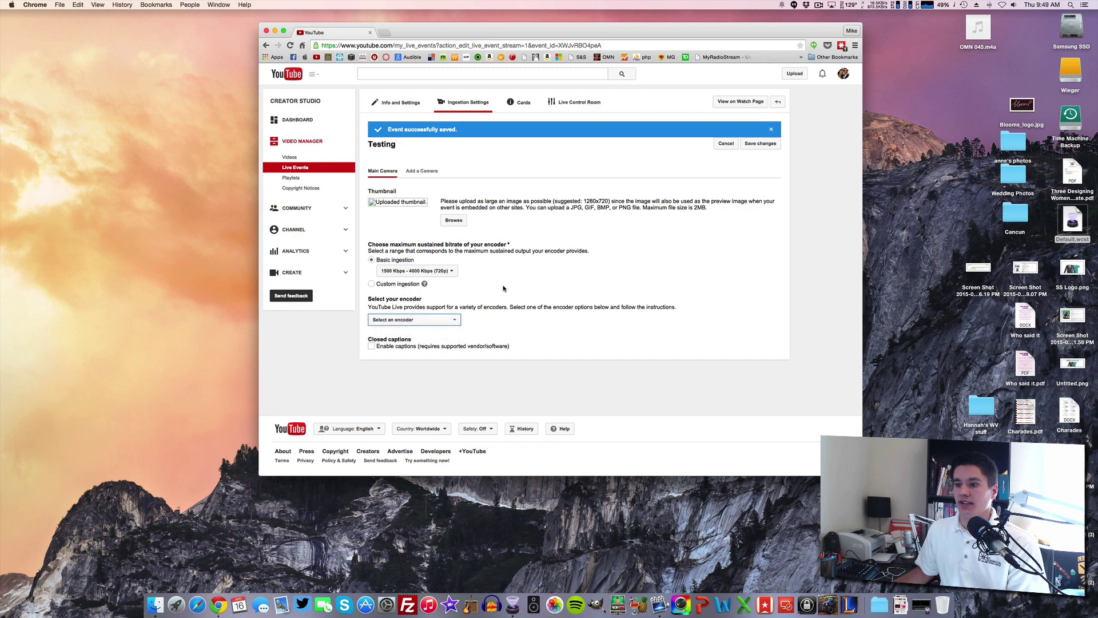
pyautogui.click(456, 321)
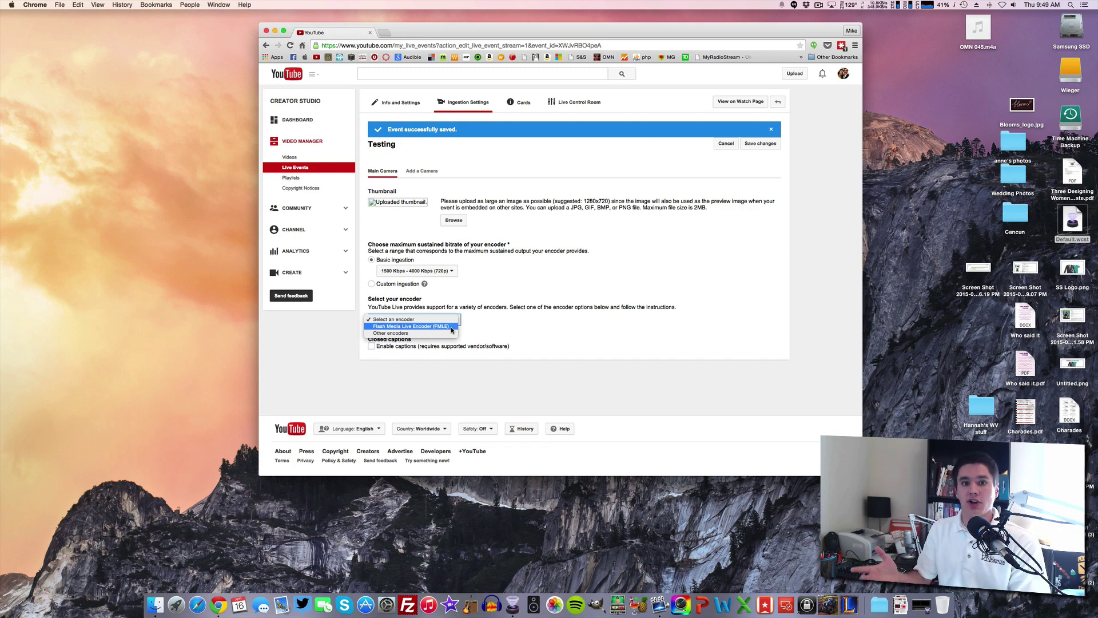
pyautogui.click(481, 291)
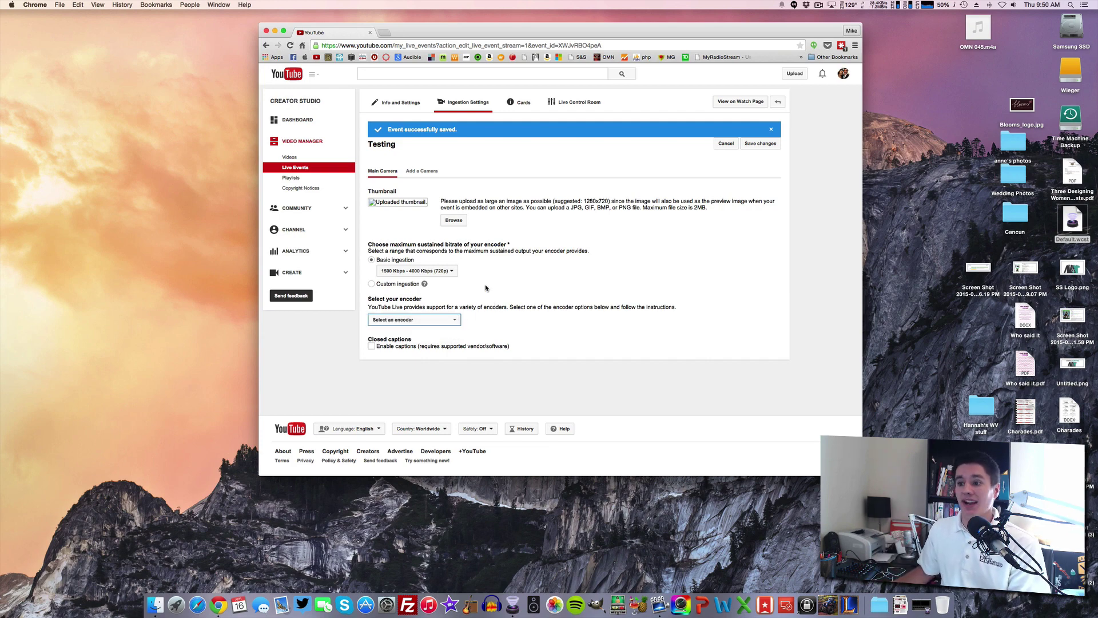
pyautogui.click(760, 143)
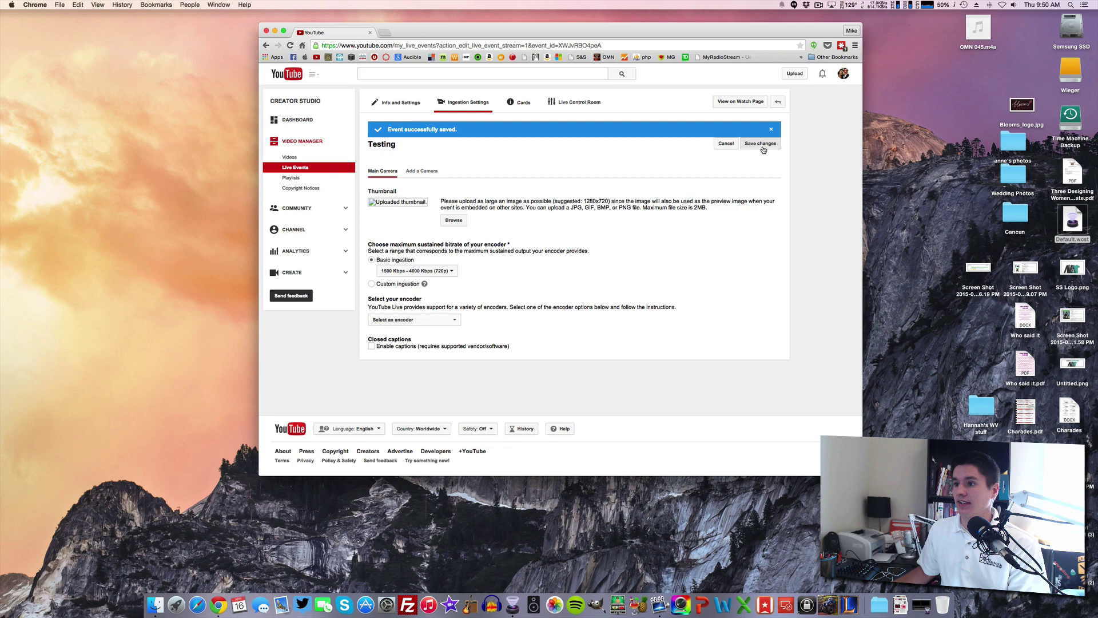
# Open Testing's Live Control Room, move the enlarged browser right, and bring up Wirecast
pyautogui.click(560, 106)
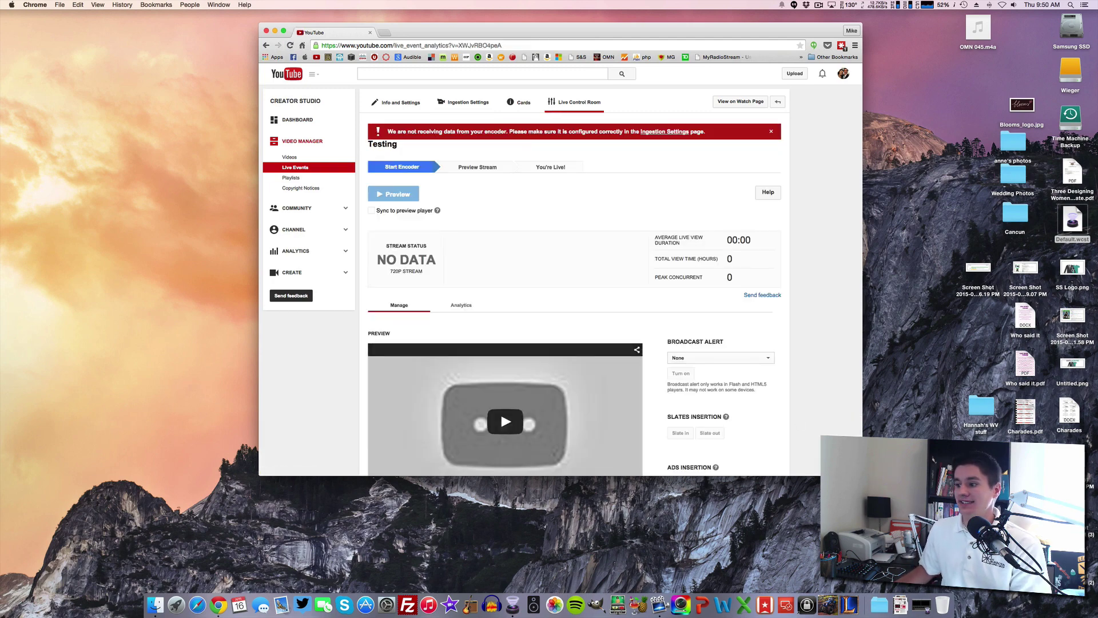
pyautogui.moveTo(862, 475); pyautogui.dragTo(885, 505)
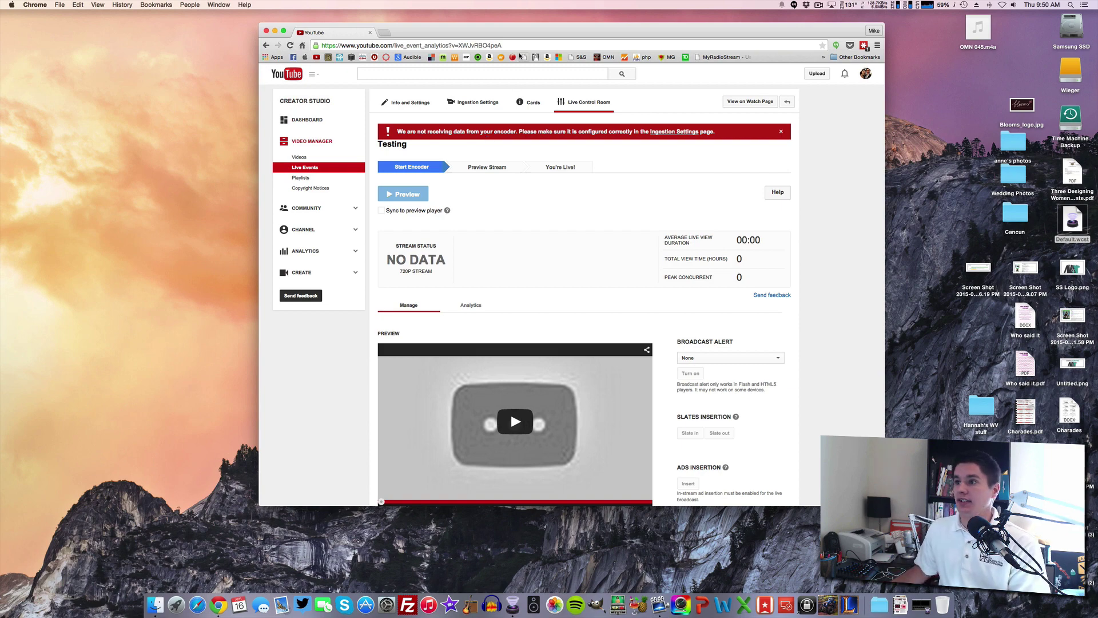
pyautogui.moveTo(524, 31); pyautogui.dragTo(732, 28)
pyautogui.click(928, 597)
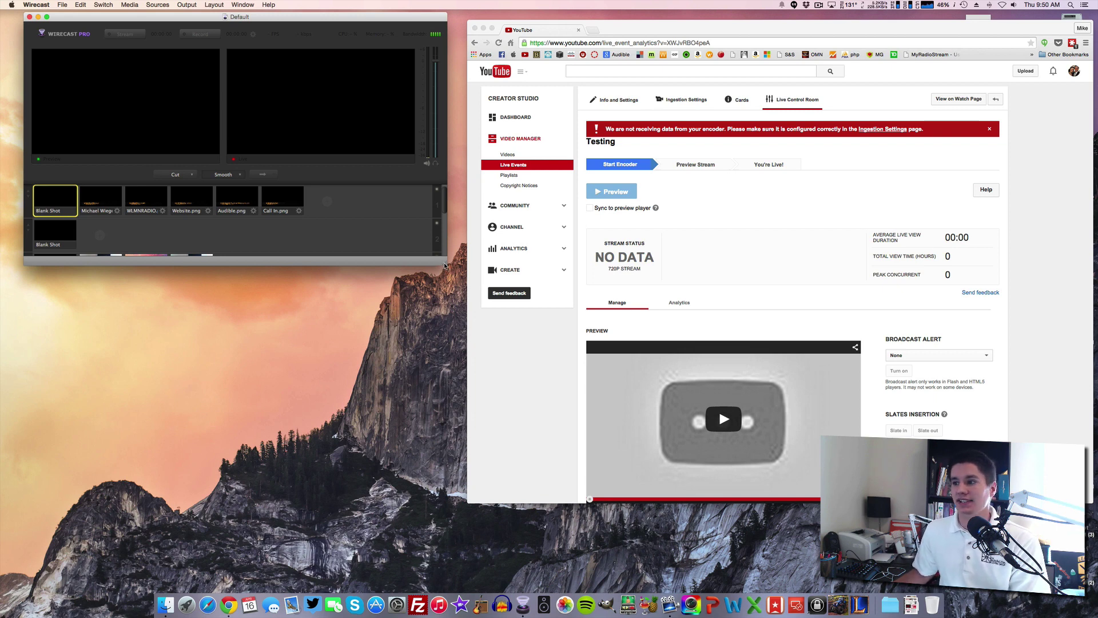
# In Wirecast's Output Settings, keep Testing as the target YouTube event and confirm
pyautogui.moveTo(445, 265); pyautogui.dragTo(453, 340)
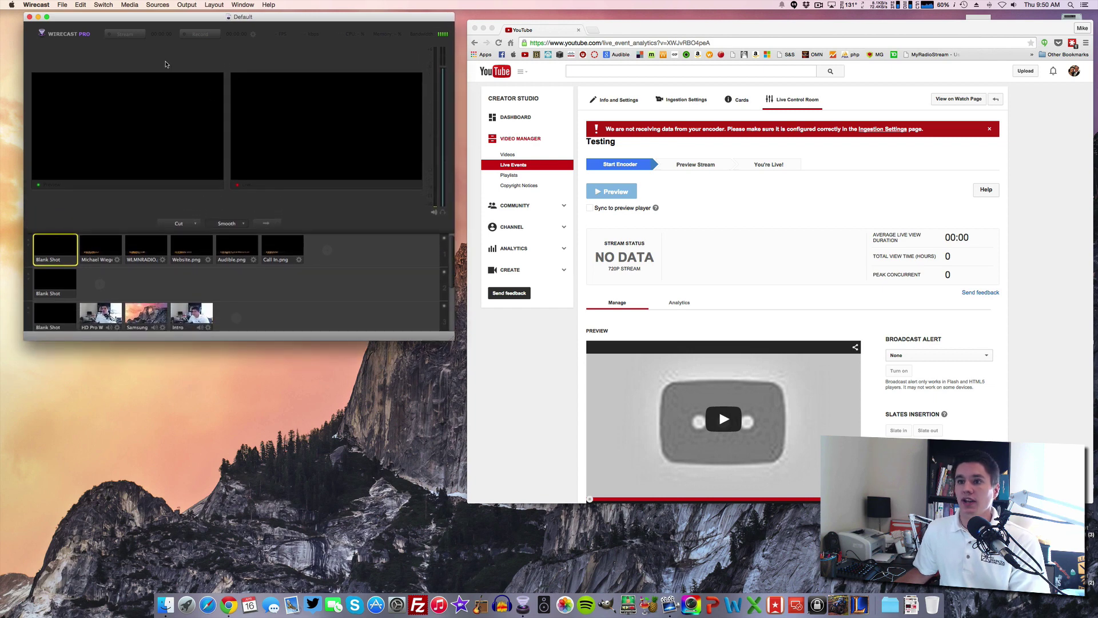
pyautogui.click(183, 5)
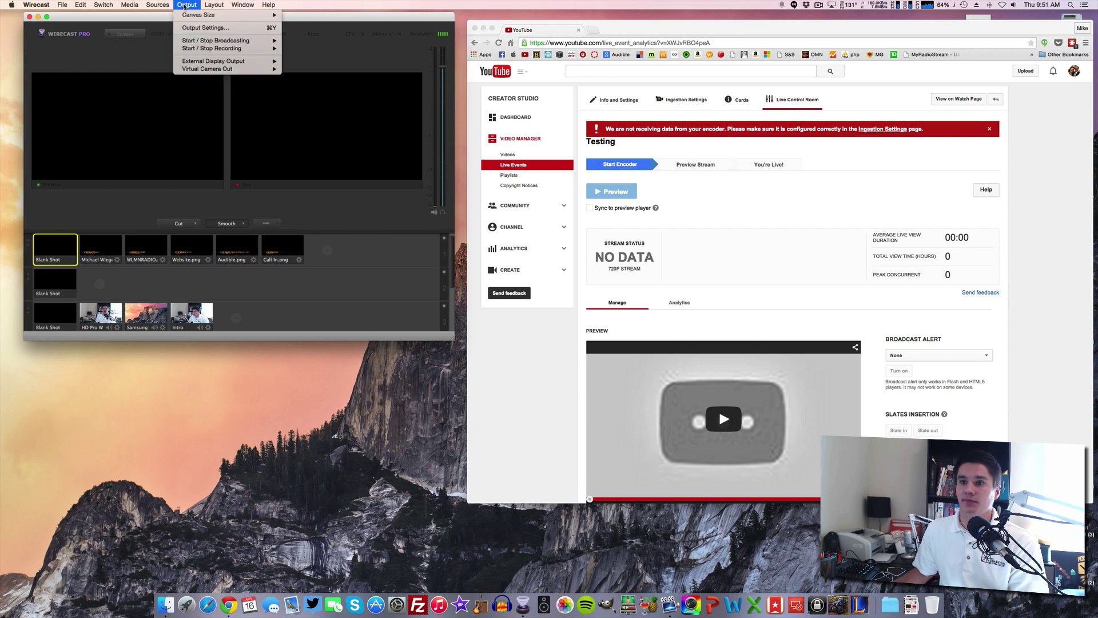
pyautogui.click(198, 27)
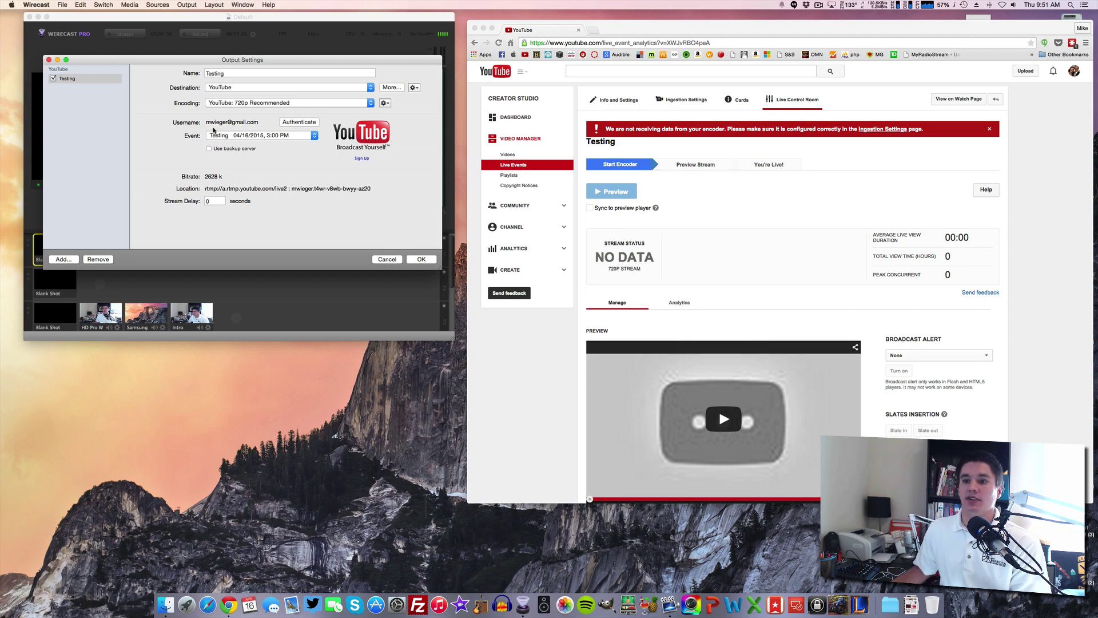
pyautogui.click(224, 140)
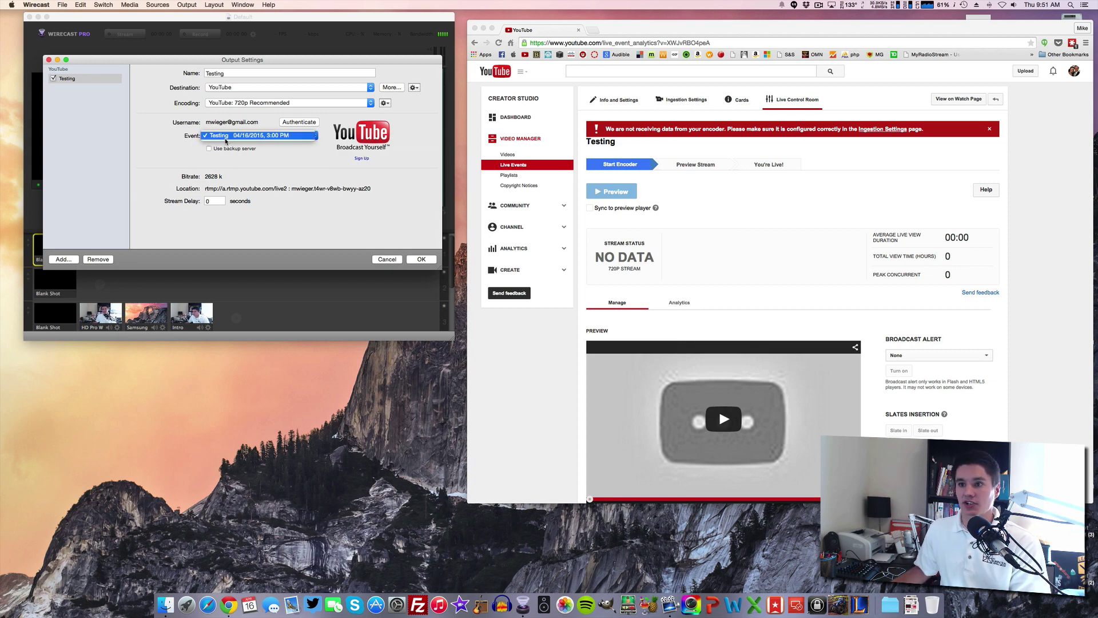
pyautogui.click(227, 126)
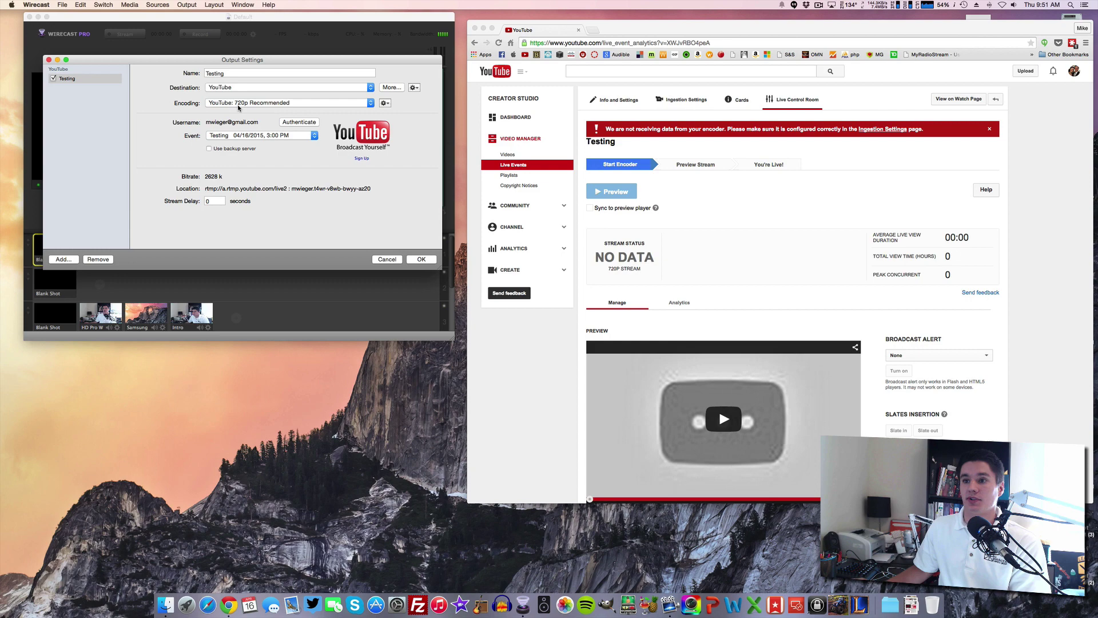
pyautogui.click(416, 259)
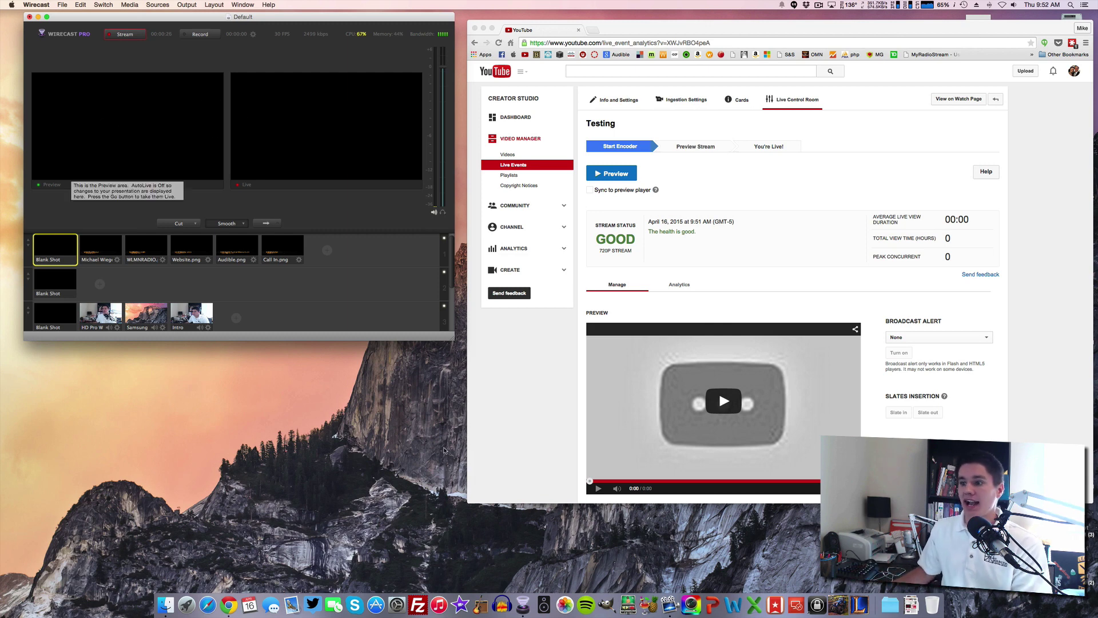
# Check the browser's Live Control Room for GOOD 720p stream health
pyautogui.click(531, 391)
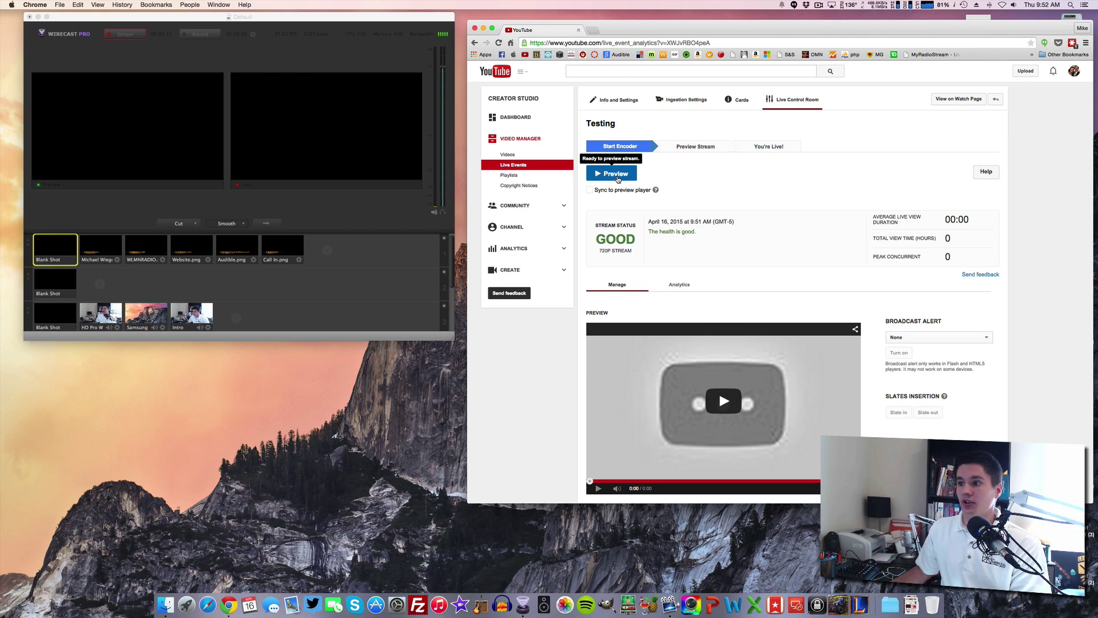
# Start and confirm the Testing event's preview, then return to Wirecast
pyautogui.click(617, 179)
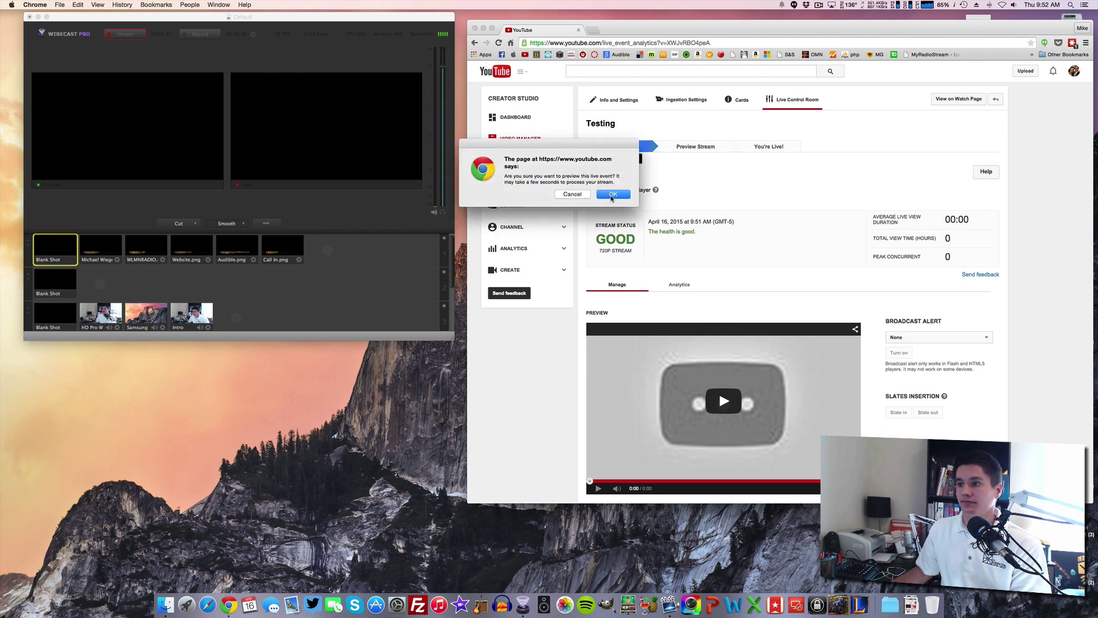
pyautogui.click(611, 198)
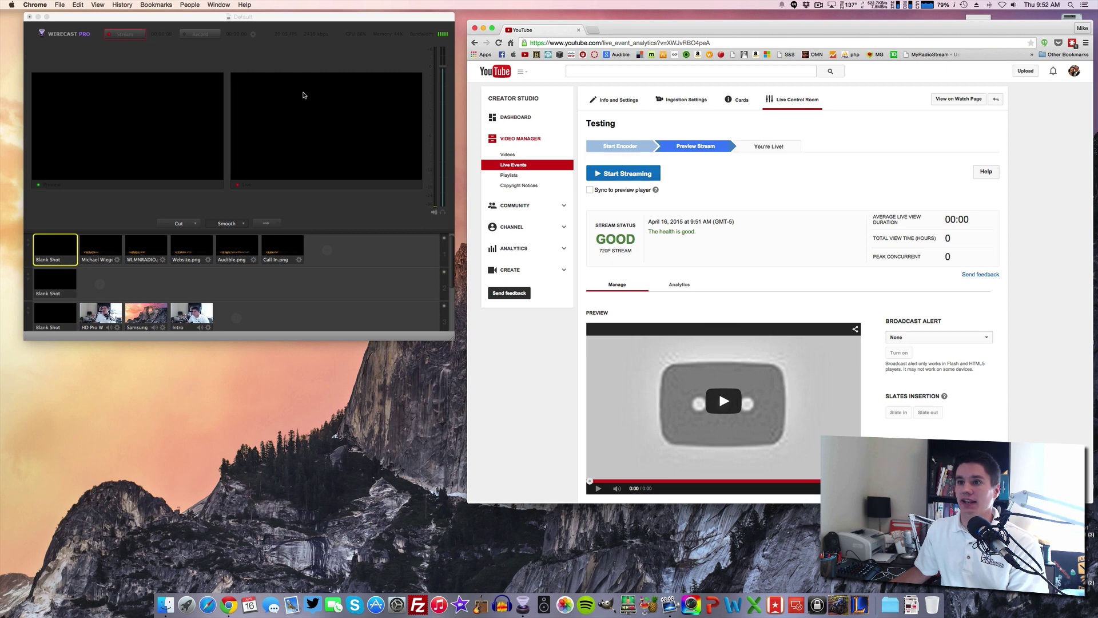
pyautogui.click(267, 58)
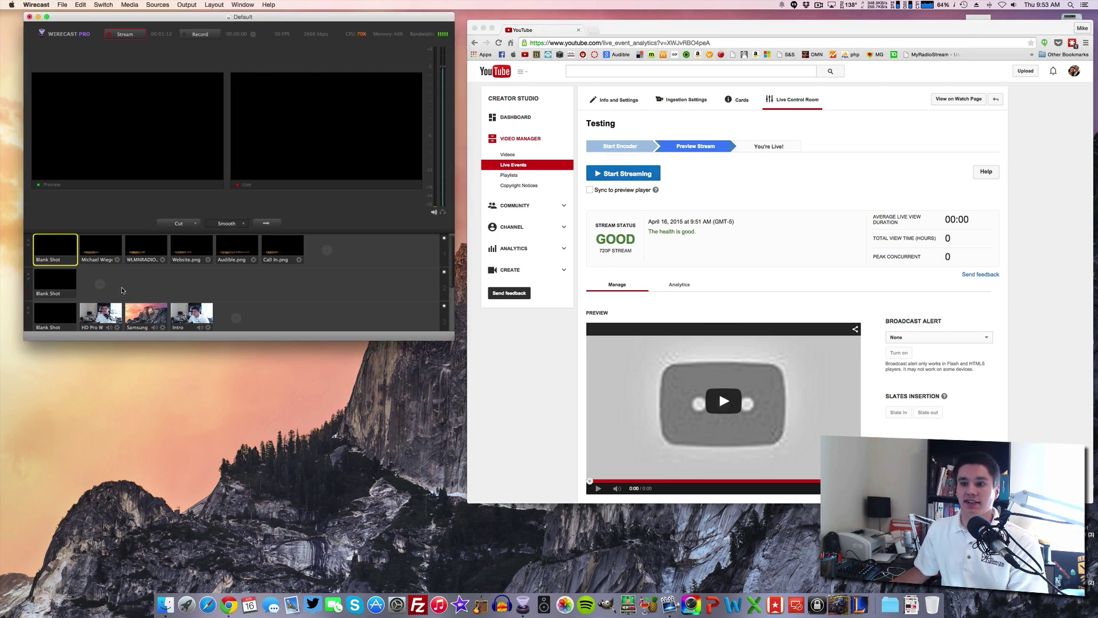
# Take the name lower-third shot live and verify the stream in the control room
pyautogui.click(103, 252)
pyautogui.click(263, 223)
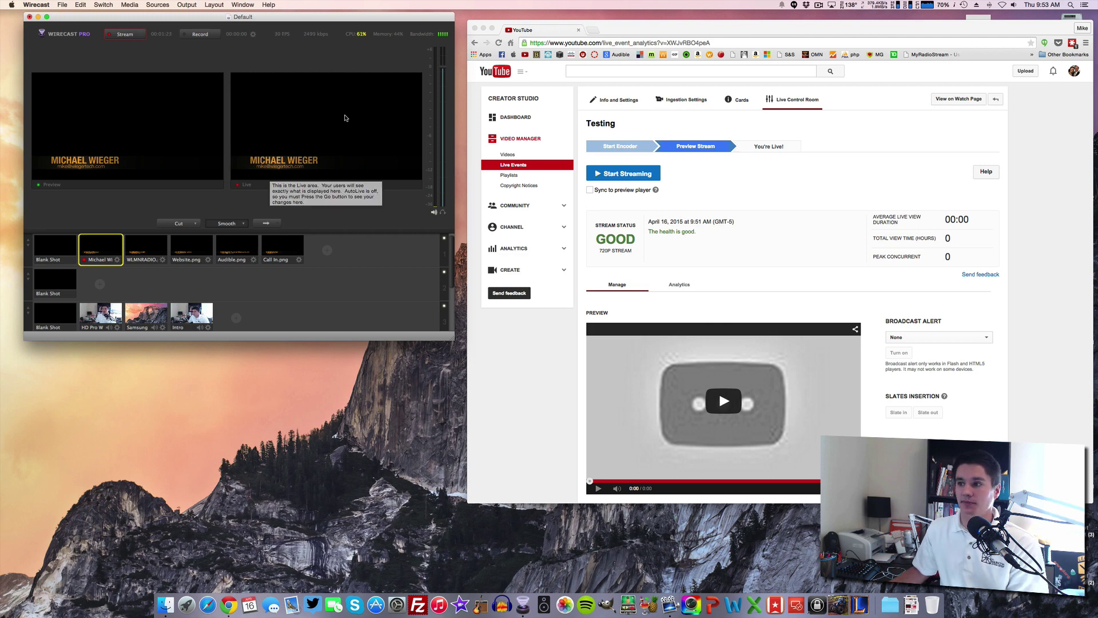
pyautogui.click(675, 176)
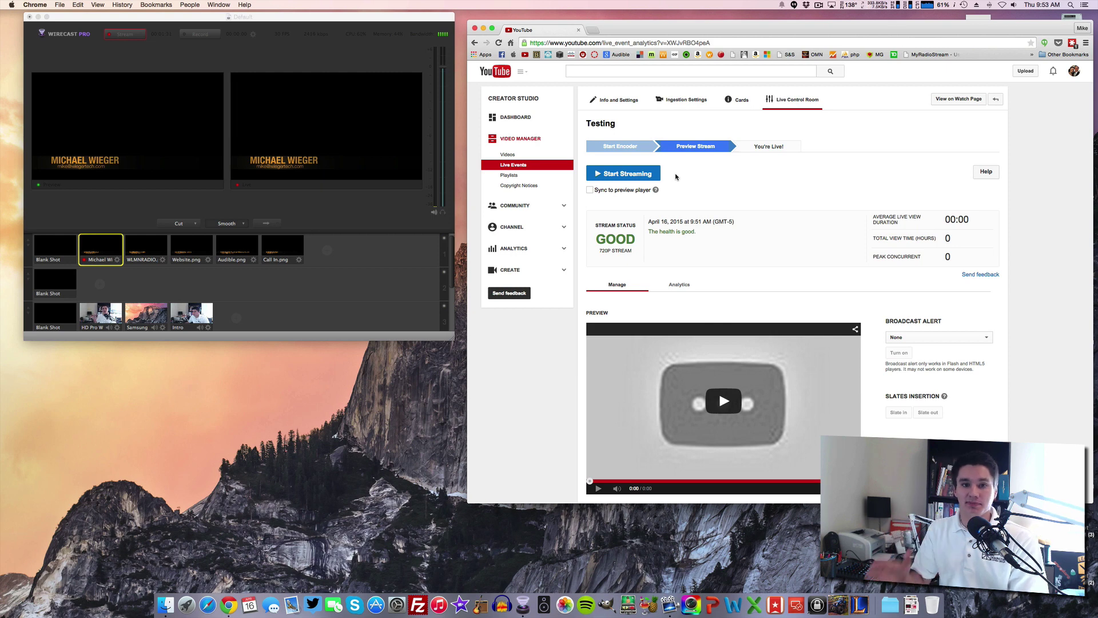
pyautogui.click(335, 21)
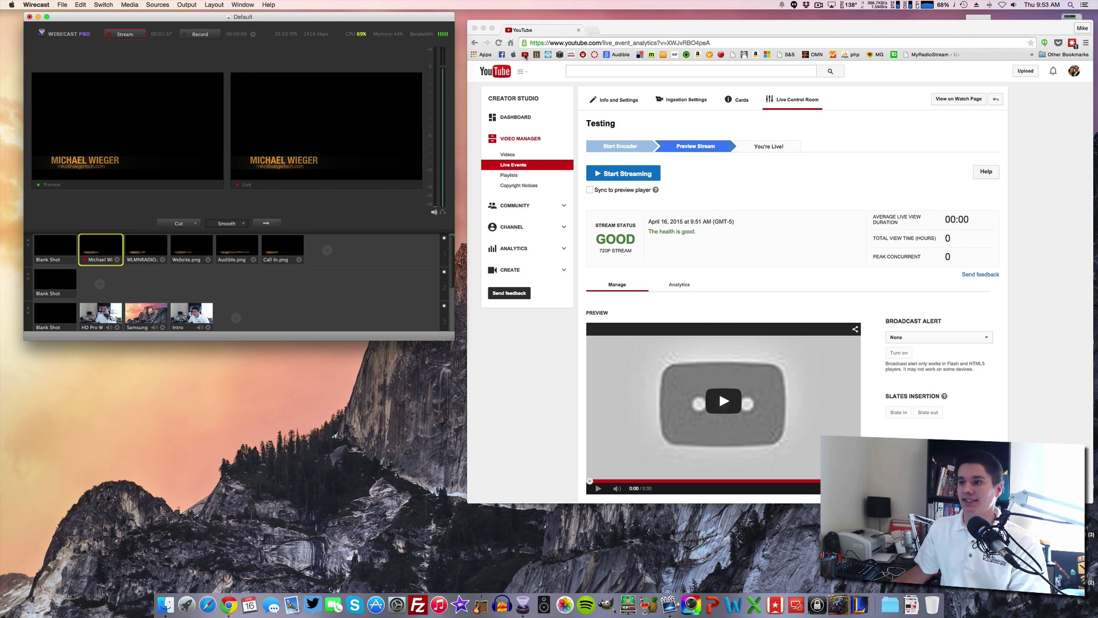
pyautogui.click(630, 30)
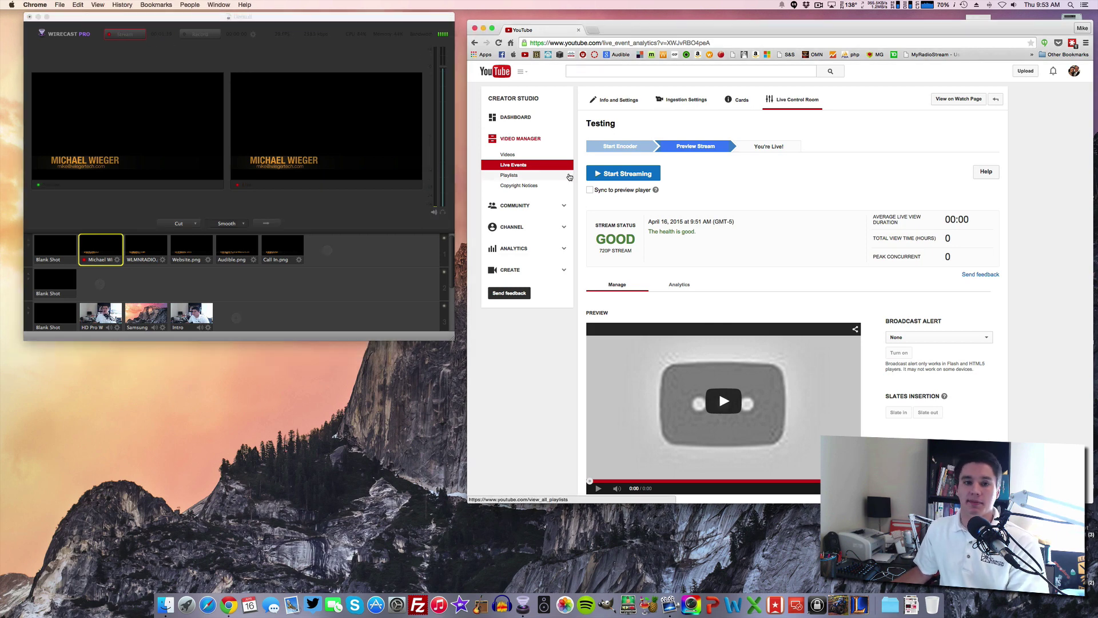